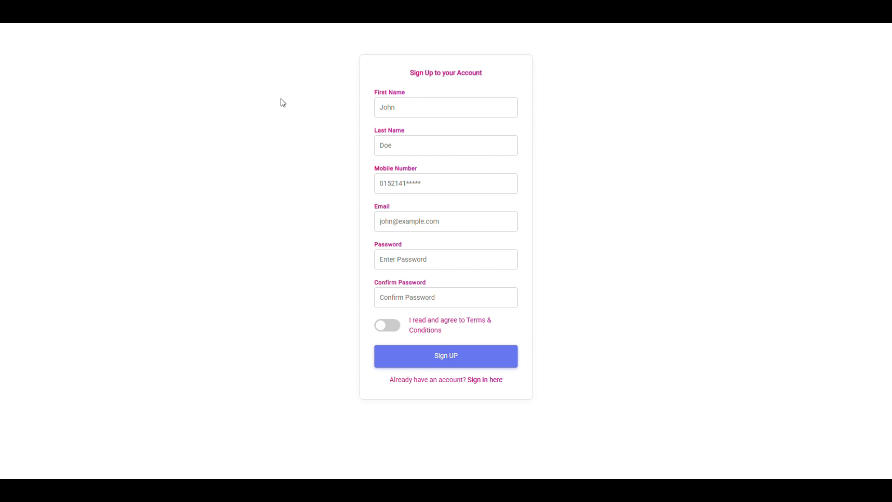
Enter the first name and fill the last name from the saved autofill entry
{"action": "left_click", "coordinate": [420, 103]}
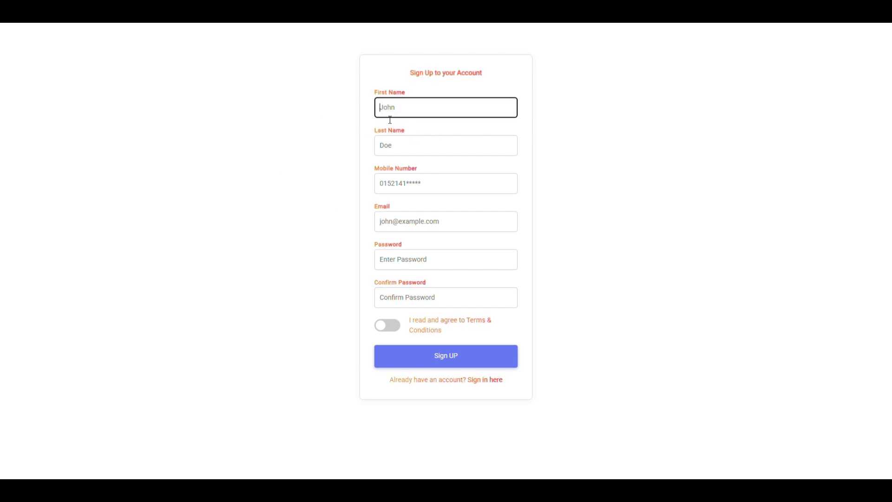
{"action": "type", "text": "fahim"}
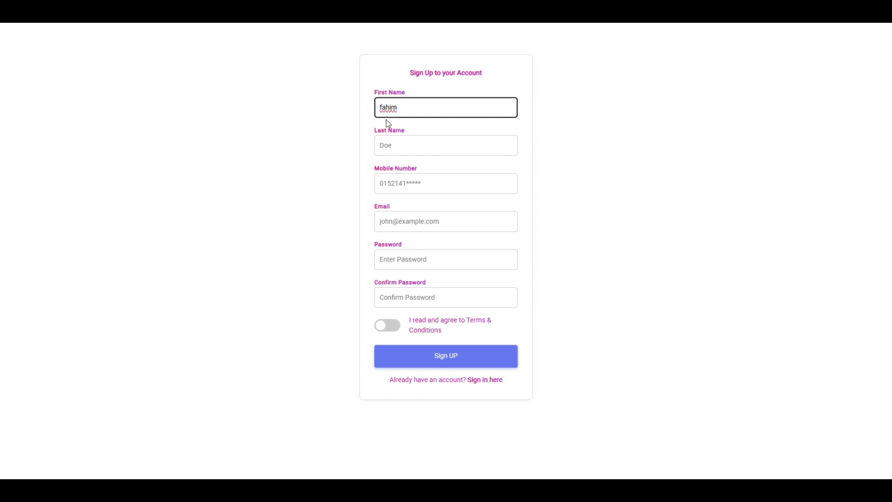
{"action": "left_click", "coordinate": [406, 146]}
{"action": "left_click", "coordinate": [438, 170]}
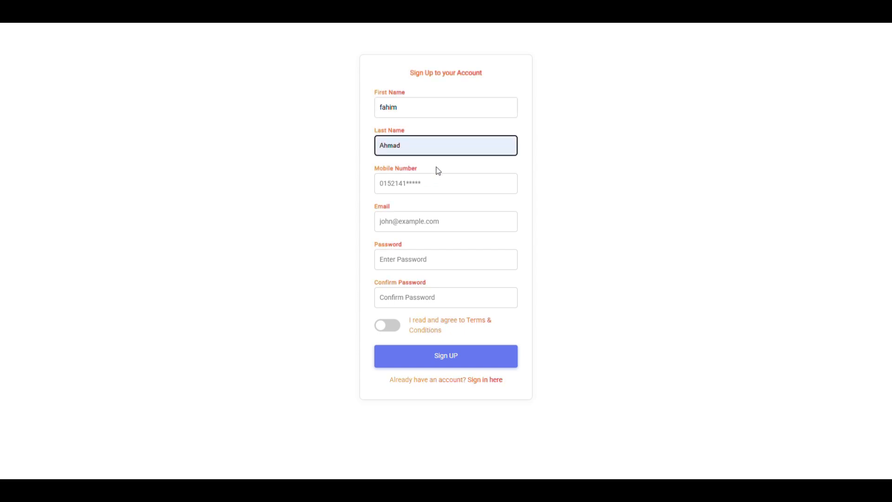
Paste the mobile number and delete its spaces so only digits remain
{"action": "left_click", "coordinate": [411, 185]}
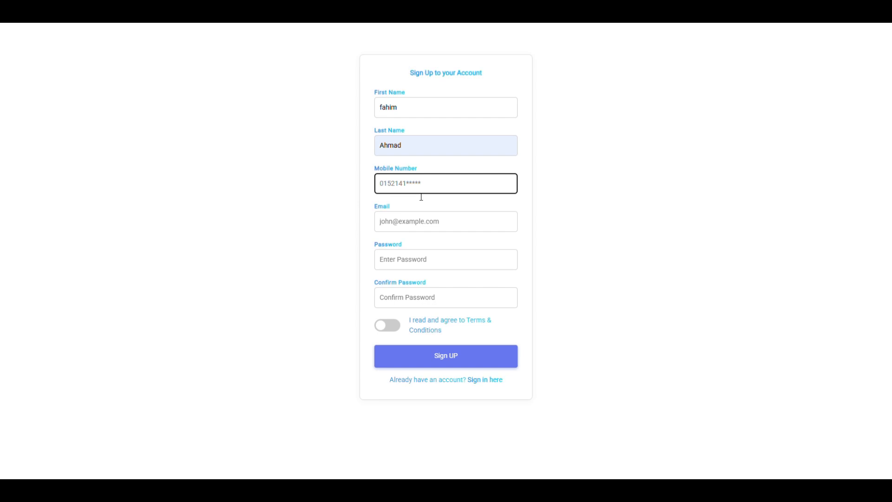
{"action": "key", "text": "ctrl+v"}
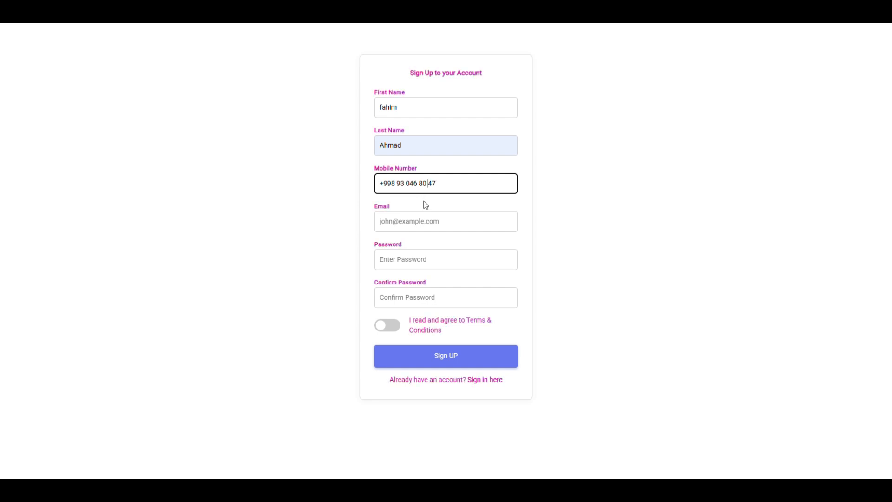
{"action": "key", "text": "BackSpace"}
{"action": "left_click", "coordinate": [416, 185]}
{"action": "key", "text": "Delete"}
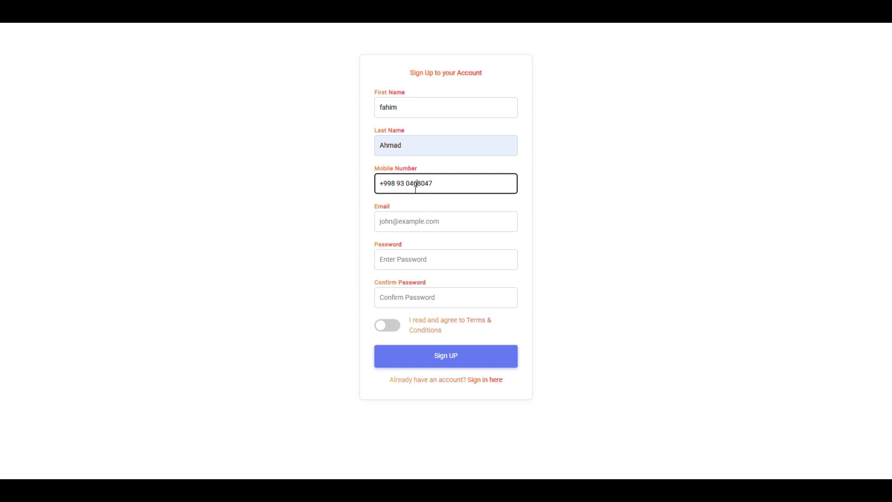
{"action": "left_click", "coordinate": [408, 187]}
{"action": "key", "text": "BackSpace"}
{"action": "left_click", "coordinate": [398, 186]}
{"action": "key", "text": "BackSpace"}
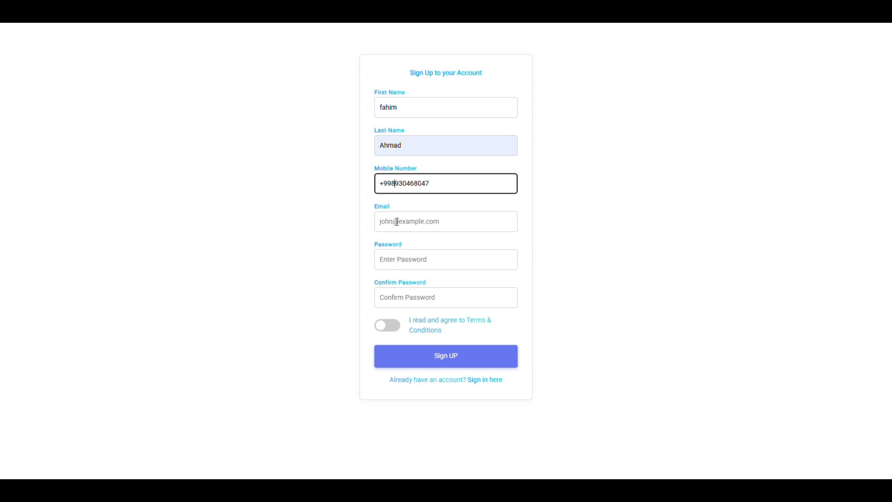
{"action": "left_click", "coordinate": [398, 223]}
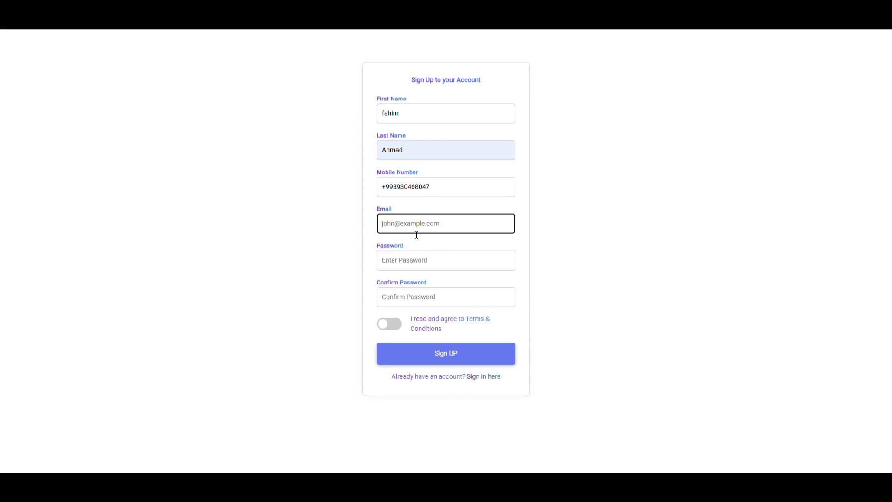
Paste the e-mail address and enter the password in both Password and Confirm Password
{"action": "key", "text": "ctrl+v"}
{"action": "left_click", "coordinate": [413, 263]}
{"action": "type", "text": "12"}
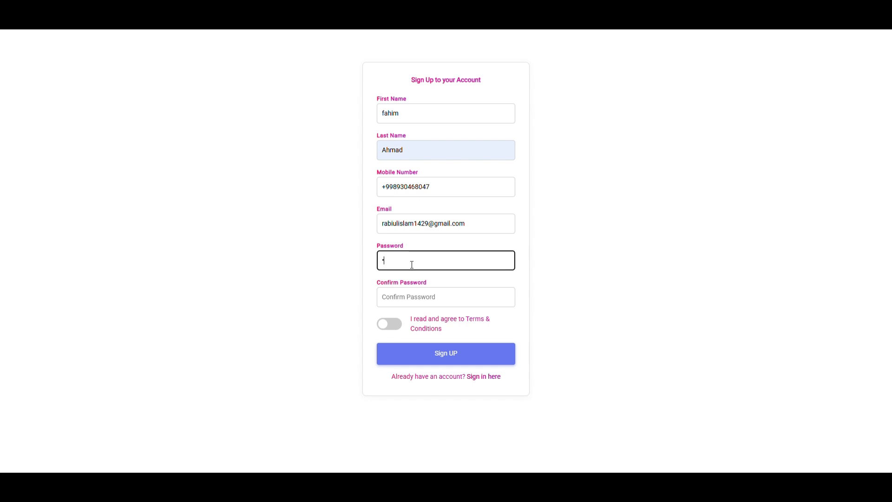
{"action": "type", "text": "34"}
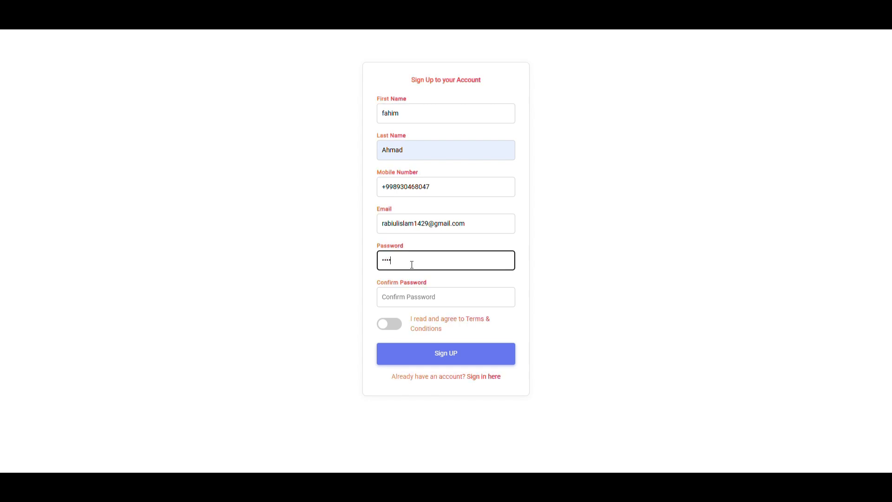
{"action": "type", "text": "5678"}
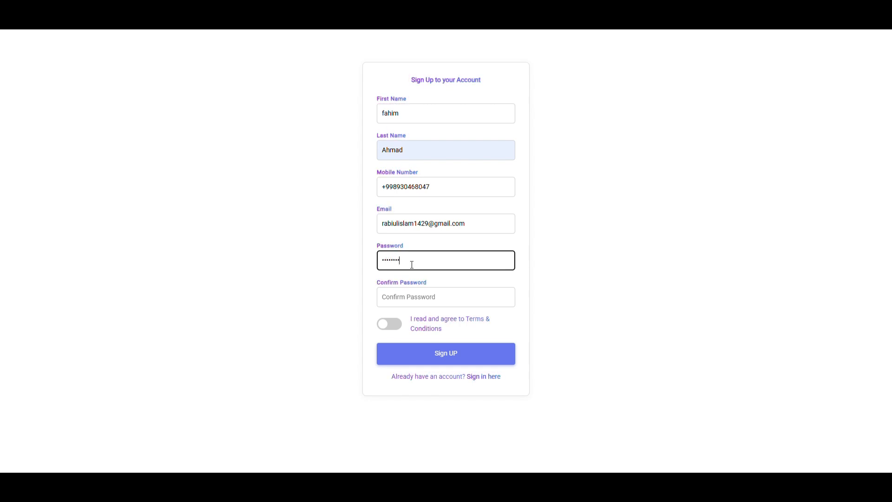
{"action": "left_click", "coordinate": [406, 302]}
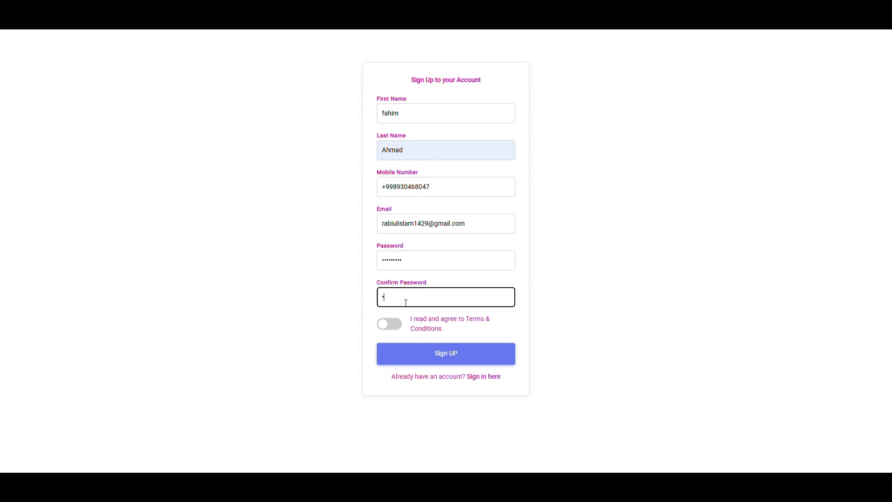
{"action": "type", "text": "12345"}
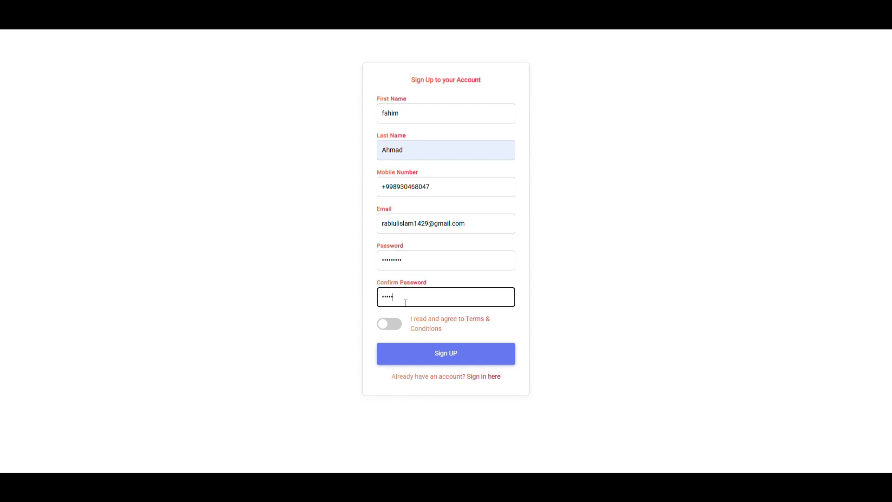
{"action": "type", "text": "6789"}
Finish the password confirmation and switch on the Terms & Conditions agreement
{"action": "left_click", "coordinate": [596, 285]}
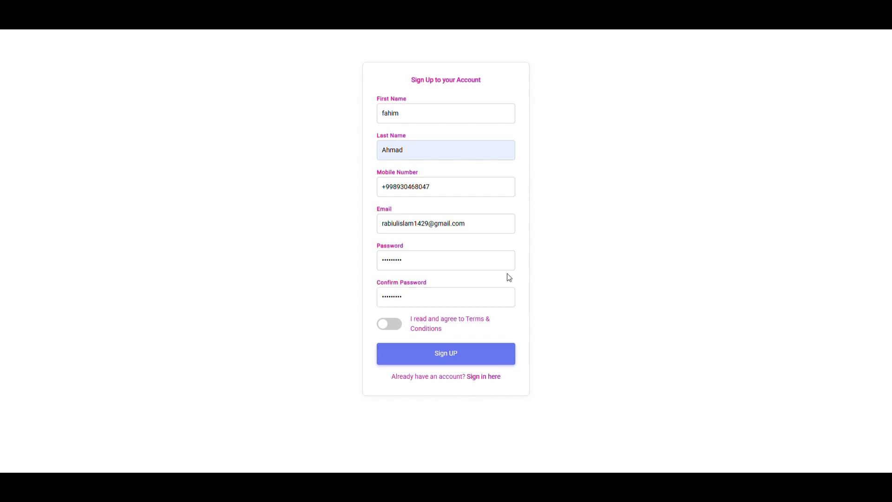
{"action": "left_click", "coordinate": [438, 265]}
{"action": "left_click", "coordinate": [626, 258]}
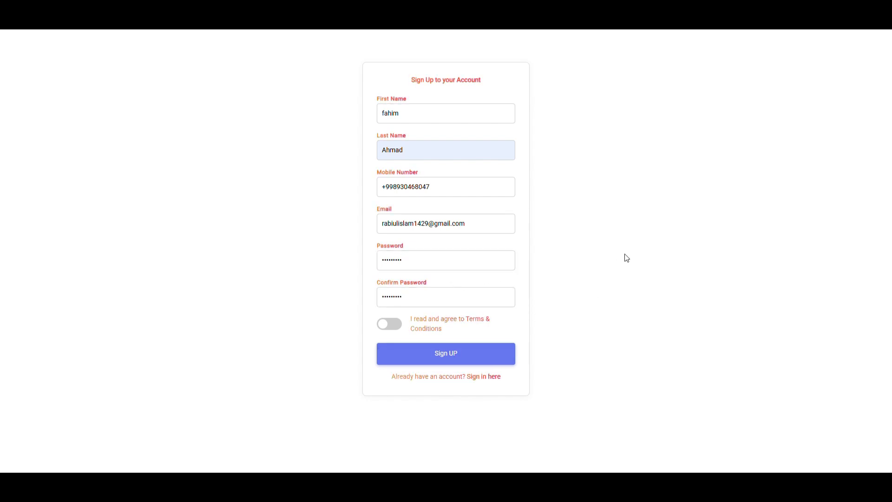
{"action": "left_click", "coordinate": [434, 259]}
{"action": "left_click", "coordinate": [623, 251]}
{"action": "left_click", "coordinate": [466, 261]}
{"action": "left_click", "coordinate": [583, 256]}
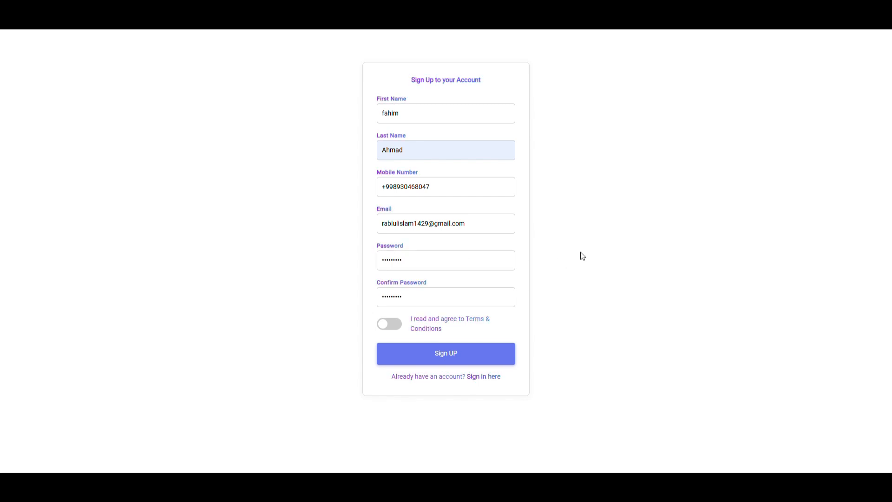
{"action": "left_click", "coordinate": [388, 324]}
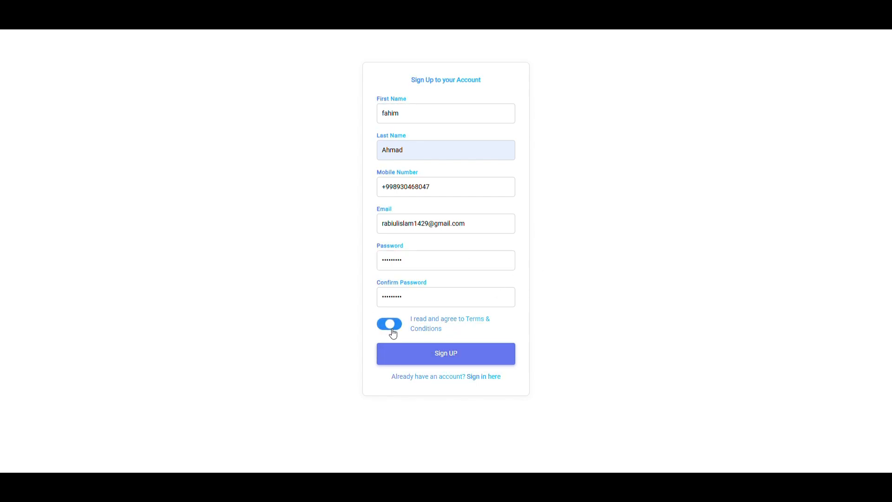
Submit the sign-up form to register the new account
{"action": "left_click", "coordinate": [466, 355]}
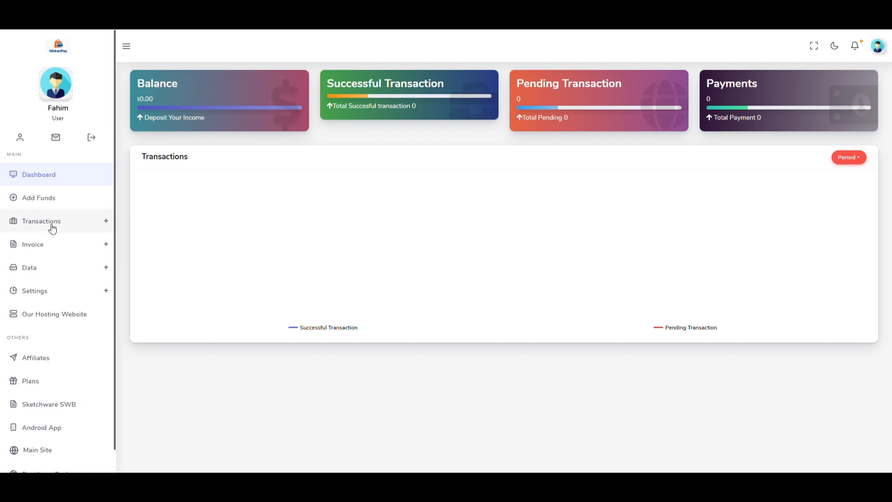
{"action": "scroll", "coordinate": [51, 226], "scroll_direction": "down", "scroll_amount": 1}
{"action": "scroll", "coordinate": [51, 230], "scroll_direction": "up", "scroll_amount": 1}
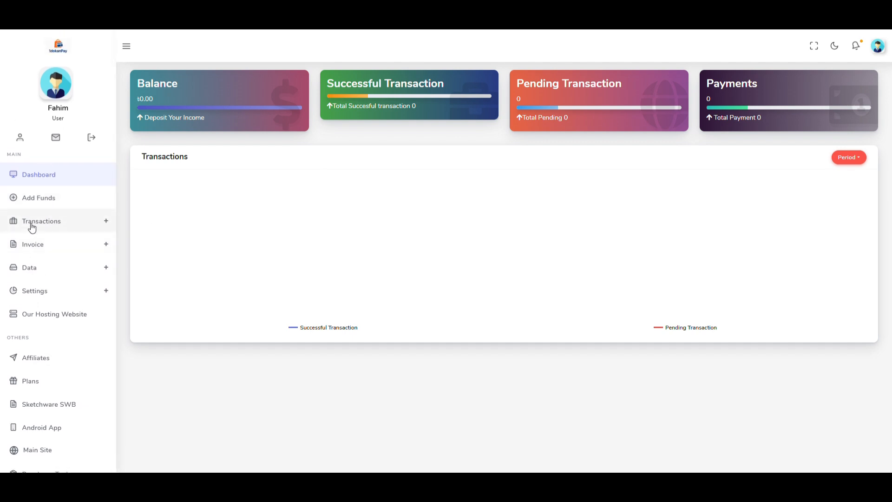
Deposit ৳30 through Add Funds, accepting the no-chargeback agreement, and pay
{"action": "left_click", "coordinate": [40, 200]}
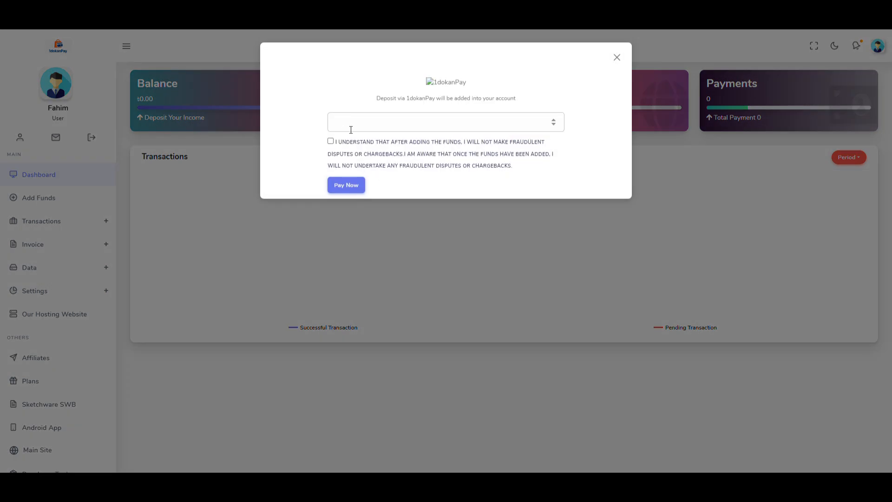
{"action": "left_click", "coordinate": [330, 141]}
{"action": "left_click", "coordinate": [355, 130]}
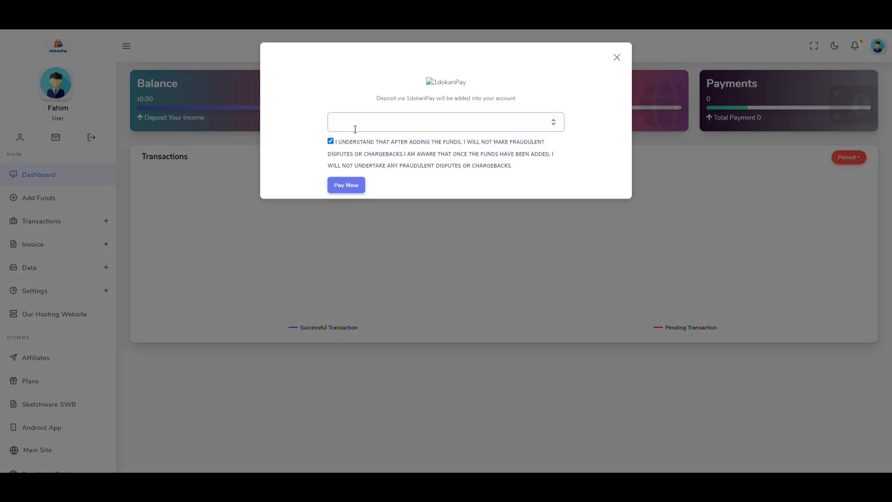
{"action": "left_click", "coordinate": [341, 185]}
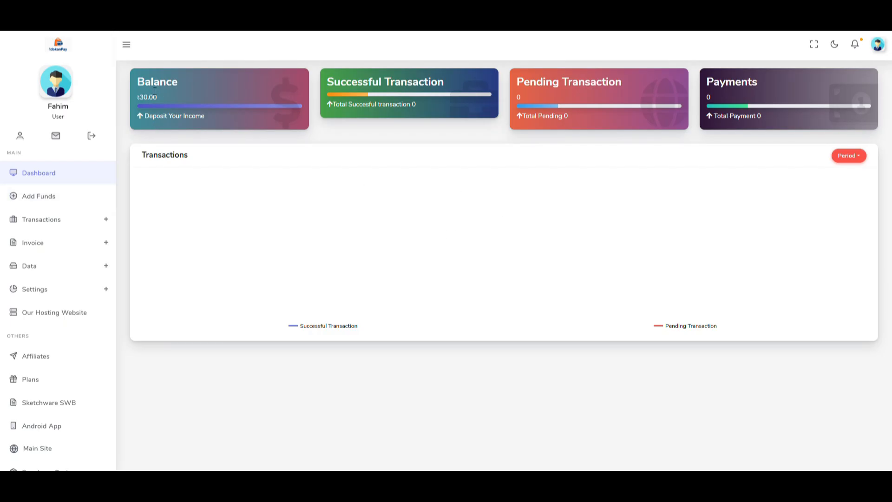
Buy the ৳30 '1 Months' plan, then go to Settings > Brands
{"action": "scroll", "coordinate": [62, 221], "scroll_direction": "down", "scroll_amount": 1}
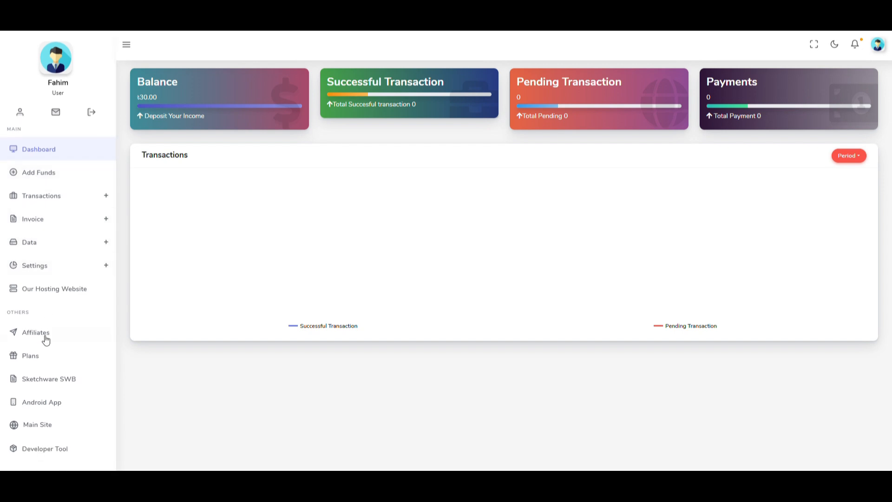
{"action": "left_click", "coordinate": [34, 364]}
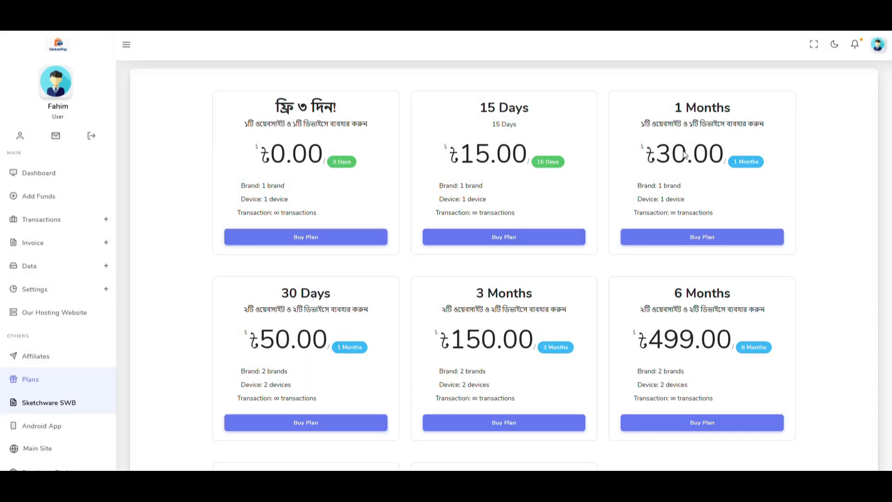
{"action": "left_click", "coordinate": [701, 238]}
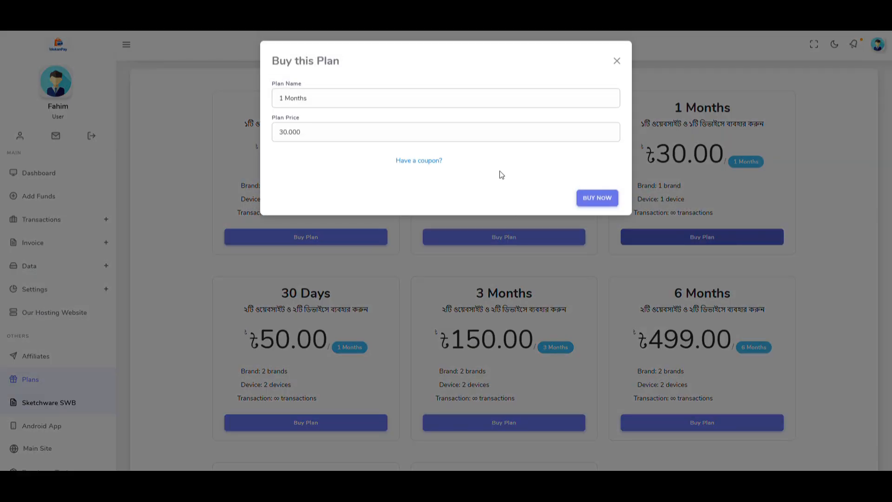
{"action": "left_click", "coordinate": [599, 199]}
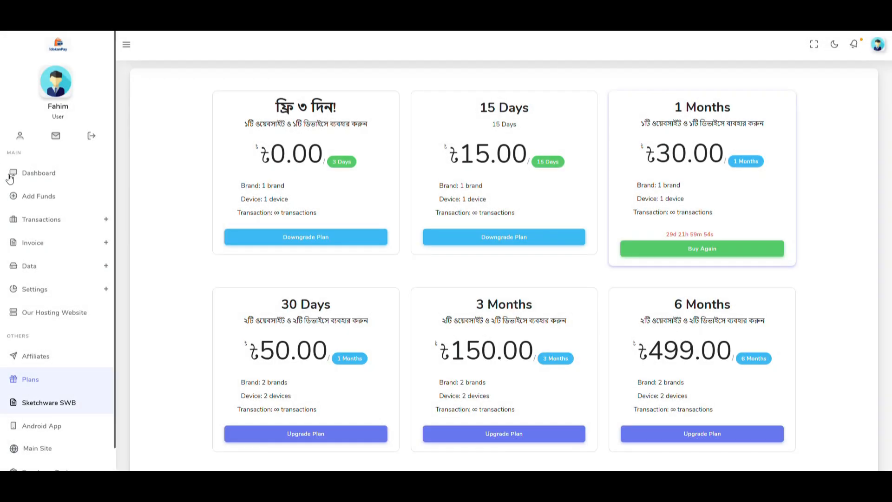
{"action": "left_click", "coordinate": [40, 289]}
{"action": "left_click", "coordinate": [35, 309]}
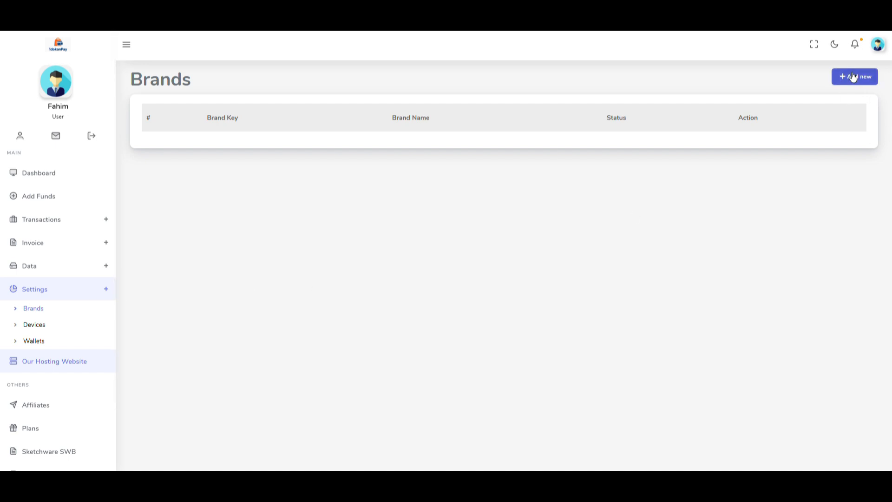
Start a new 'retail point' brand and enter its mobile number without spaces
{"action": "left_click", "coordinate": [854, 84]}
{"action": "left_click", "coordinate": [310, 99]}
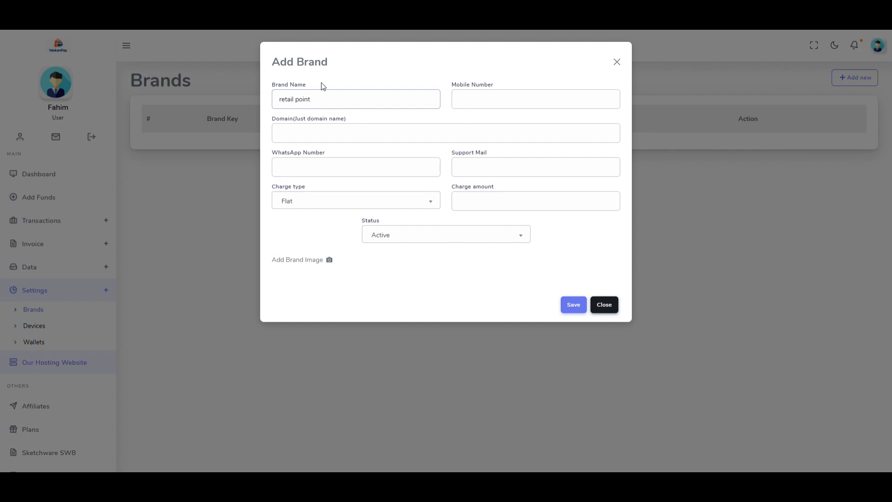
{"action": "left_click", "coordinate": [482, 99]}
{"action": "key", "text": "ctrl+v"}
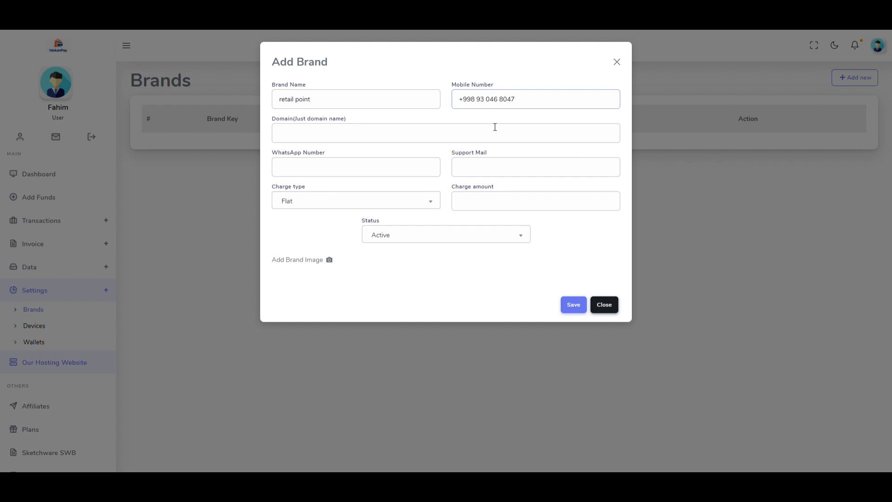
{"action": "key", "text": "Left"}
{"action": "key", "text": "Left"}
{"action": "key", "text": "Left"}
{"action": "key", "text": "Left"}
{"action": "key", "text": "Left"}
{"action": "key", "text": "Left"}
{"action": "key", "text": "BackSpace"}
{"action": "key", "text": "Right"}
{"action": "key", "text": "Right"}
{"action": "key", "text": "Right"}
{"action": "key", "text": "Right"}
{"action": "key", "text": "BackSpace"}
{"action": "left_click", "coordinate": [479, 104]}
{"action": "key", "text": "BackSpace"}
{"action": "key", "text": "BackSpace"}
{"action": "type", "text": "9"}
{"action": "key", "text": "BackSpace"}
{"action": "left_click_drag", "start_coordinate": [511, 105], "coordinate": [390, 106]}
{"action": "key", "text": "ctrl+c"}
Copy the mobile number into WhatsApp Number and set the domain to retailpointbd.shop
{"action": "left_click", "coordinate": [316, 138]}
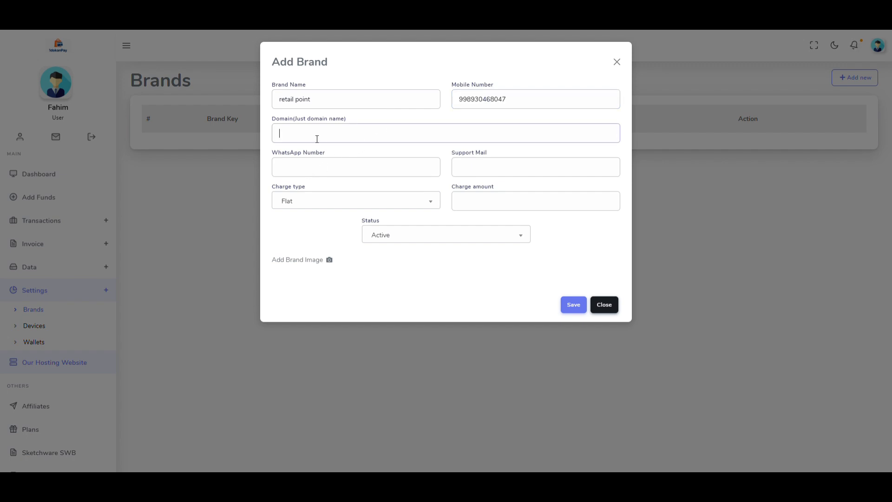
{"action": "left_click", "coordinate": [313, 169]}
{"action": "key", "text": "ctrl+v"}
{"action": "left_click", "coordinate": [322, 138]}
{"action": "type", "text": "https://retailpointbd.shop/"}
{"action": "key", "text": "BackSpace"}
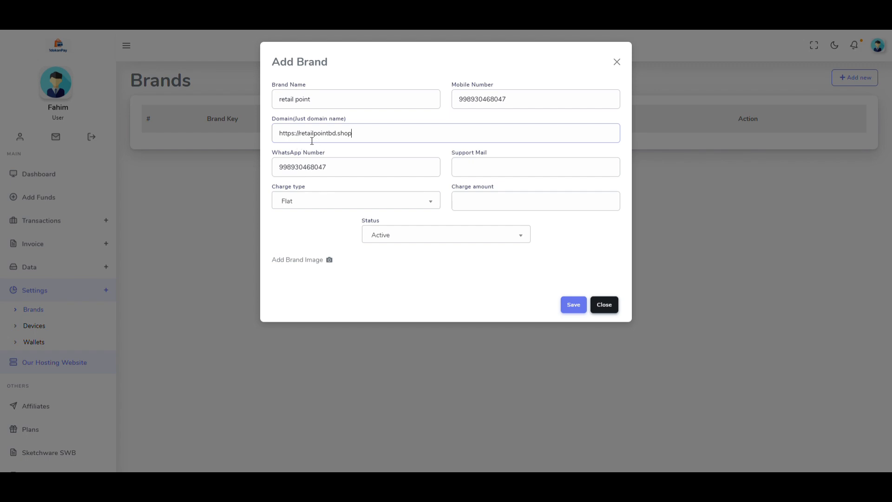
{"action": "key", "text": "shift+Home"}
{"action": "key", "text": "BackSpace"}
Fill in the shop's support e-mail and set a Flat charge of 0
{"action": "left_click", "coordinate": [478, 168]}
{"action": "left_click", "coordinate": [537, 194]}
{"action": "double_click", "coordinate": [506, 168]}
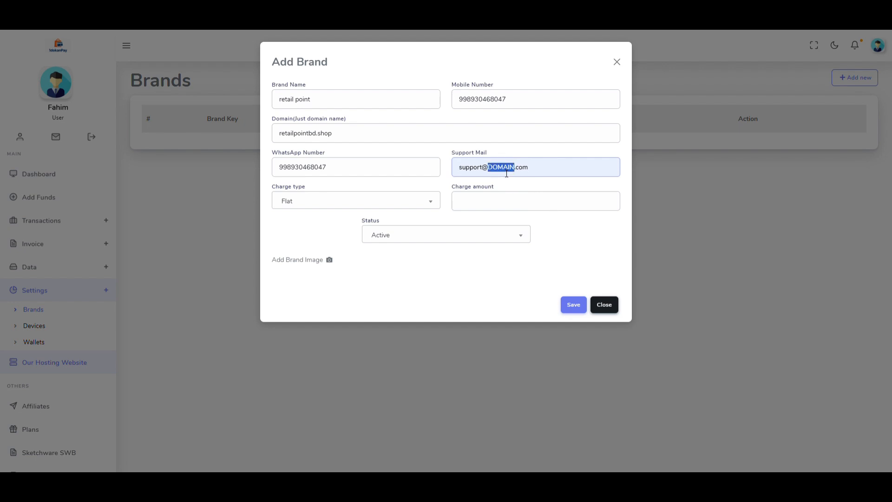
{"action": "type", "text": "retail"}
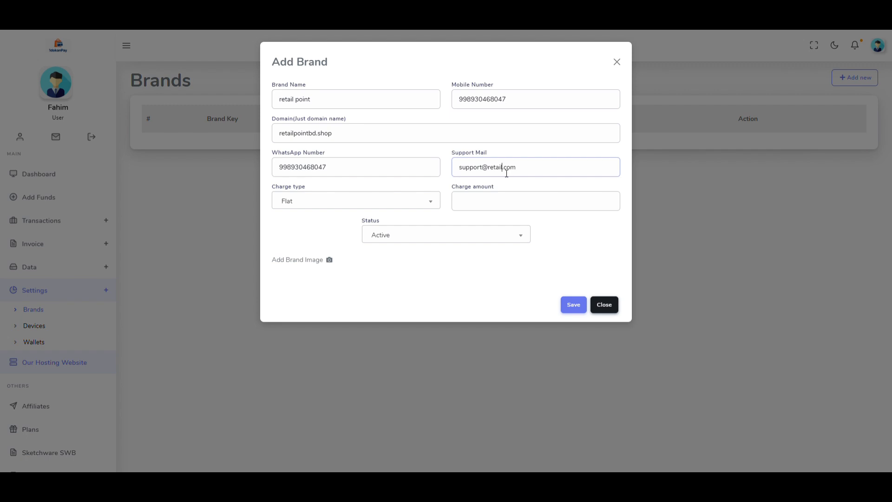
{"action": "type", "text": "pint"}
{"action": "left_click", "coordinate": [480, 204]}
{"action": "type", "text": "0"}
{"action": "left_click", "coordinate": [320, 203]}
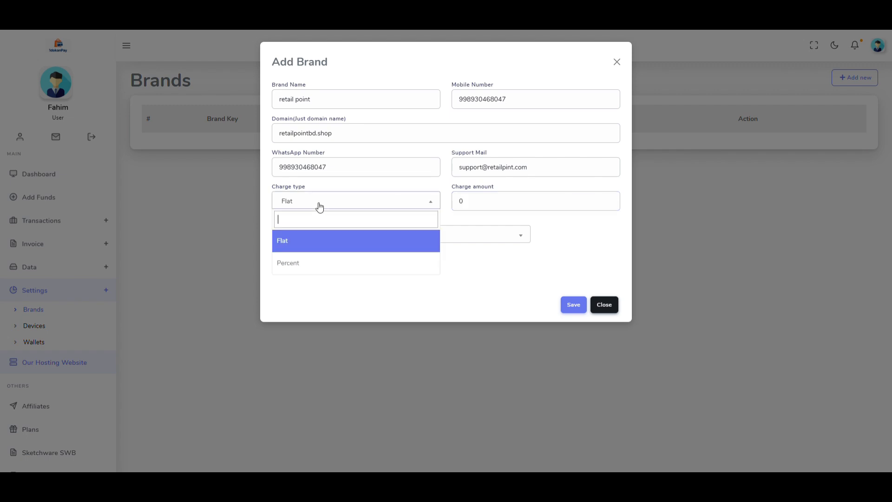
{"action": "left_click", "coordinate": [297, 248]}
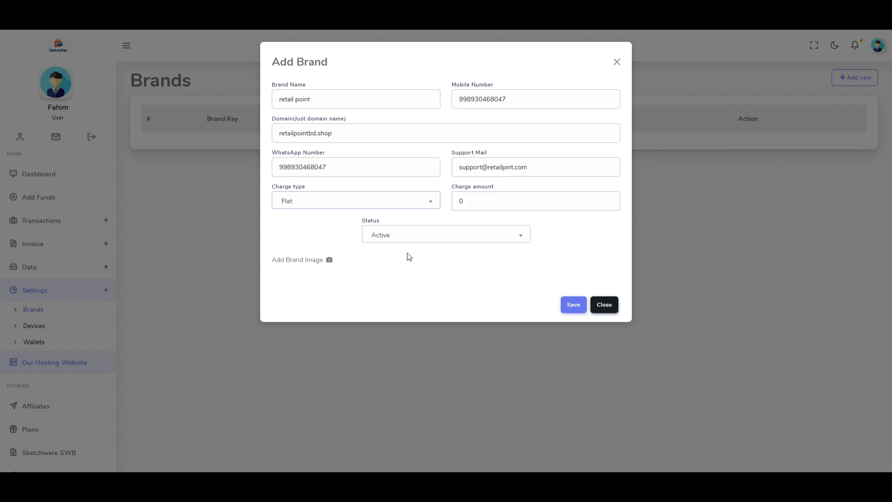
Upload the retail Point Bd logo and save the 'retail point' brand
{"action": "left_click", "coordinate": [330, 259]}
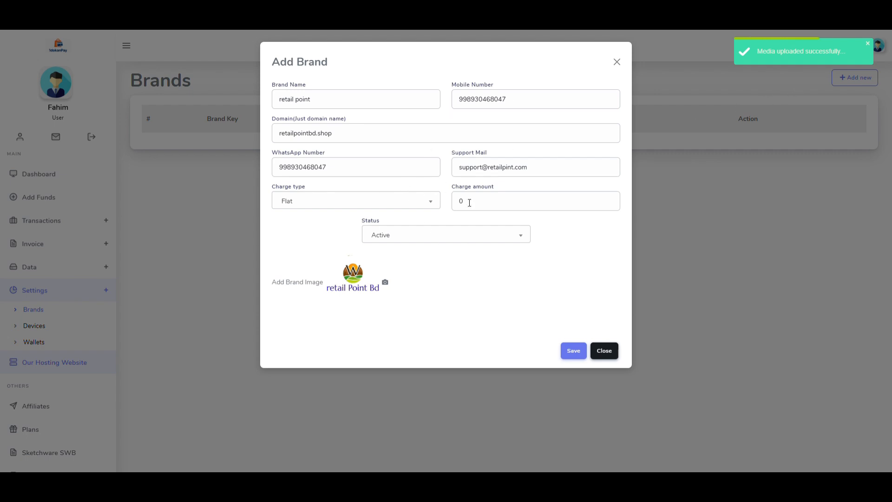
{"action": "left_click", "coordinate": [573, 350]}
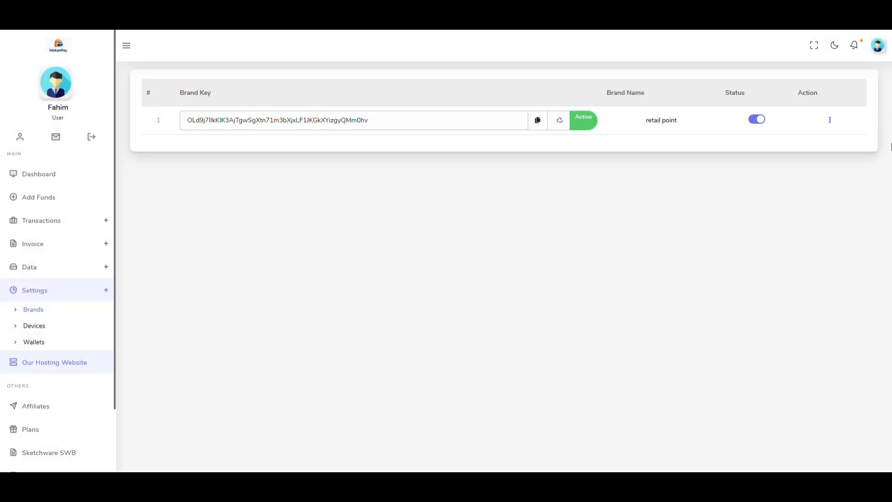
{"action": "scroll", "coordinate": [36, 302], "scroll_direction": "down", "scroll_amount": 2}
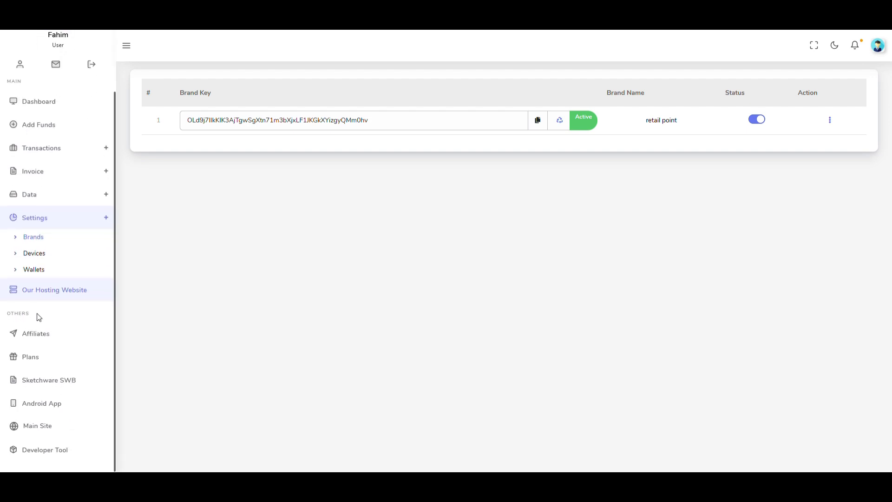
Add a new device named 'samsung' on the Devices page and save it
{"action": "left_click", "coordinate": [38, 254]}
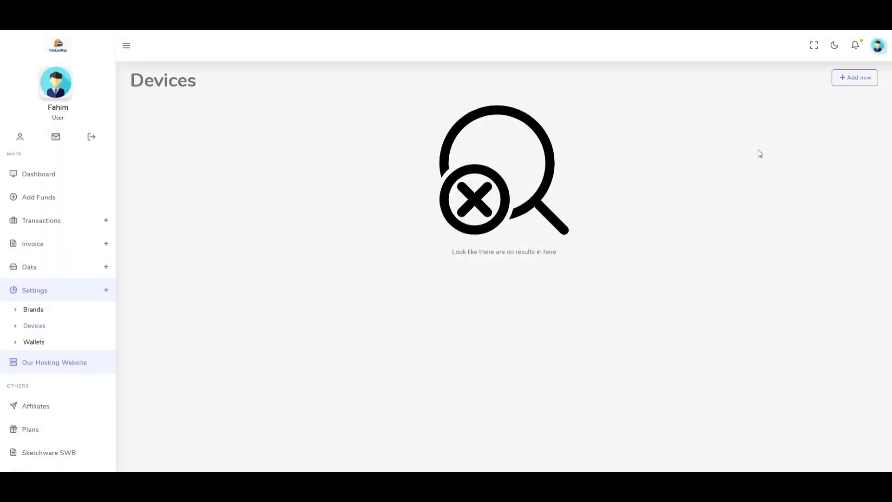
{"action": "left_click", "coordinate": [849, 79]}
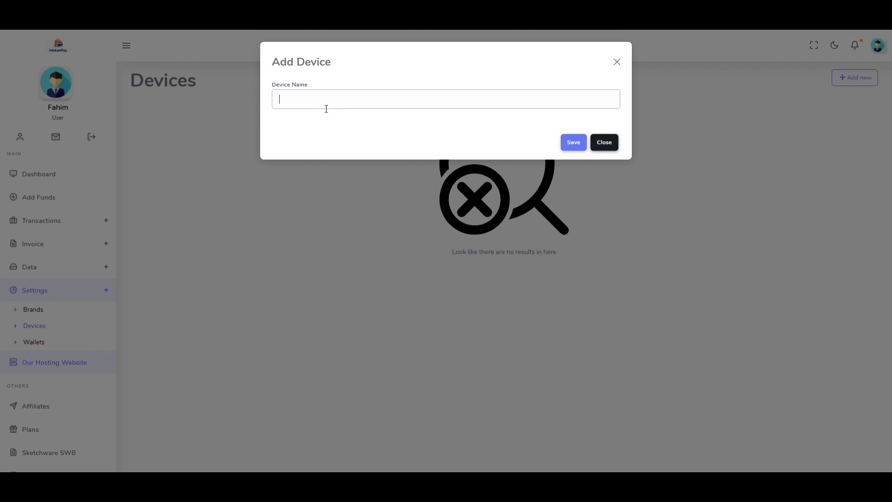
{"action": "type", "text": "samsung"}
{"action": "left_click", "coordinate": [573, 142]}
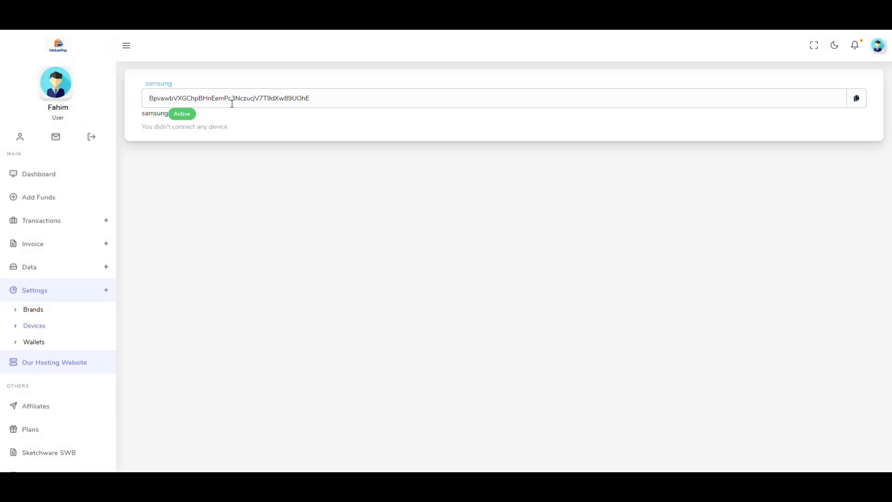
{"action": "scroll", "coordinate": [54, 273], "scroll_direction": "down", "scroll_amount": 3}
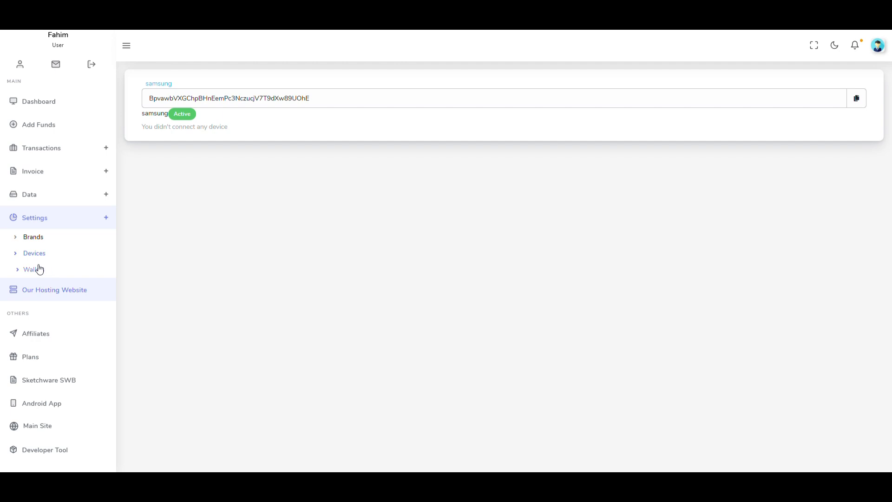
Turn on the bKash Personal type, enter the personal wallet number and save
{"action": "left_click", "coordinate": [39, 269]}
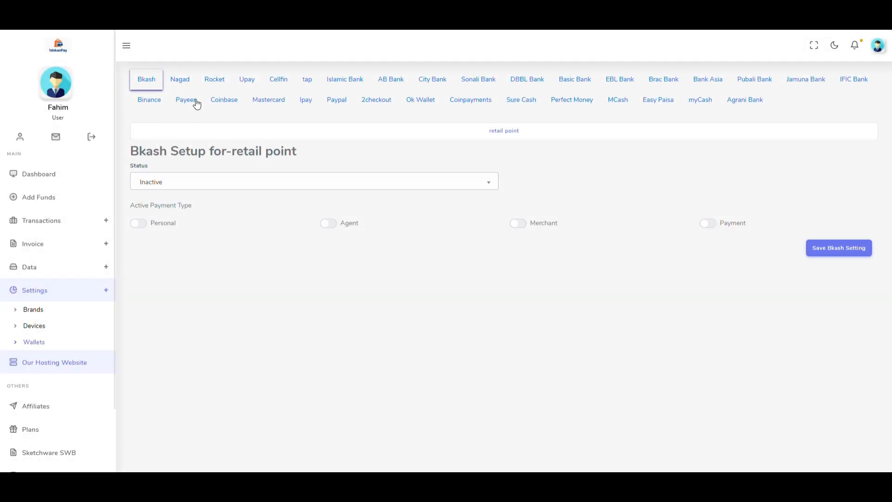
{"action": "left_click", "coordinate": [140, 224]}
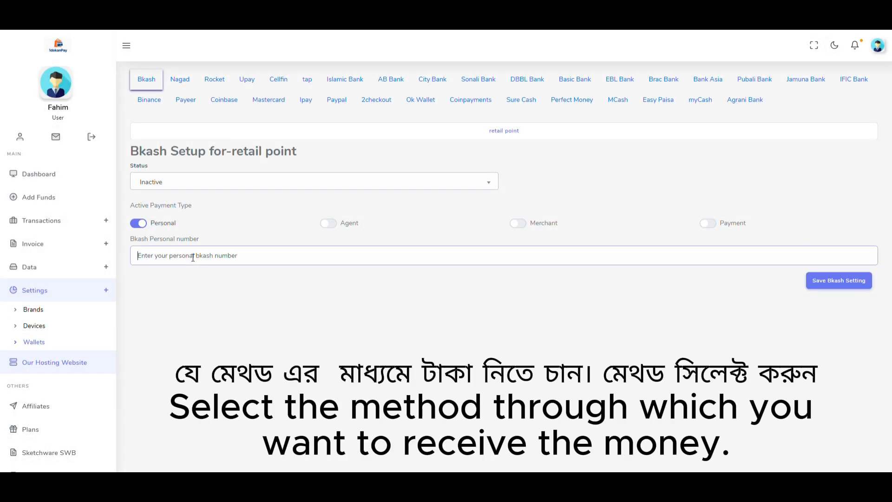
{"action": "left_click", "coordinate": [143, 280]}
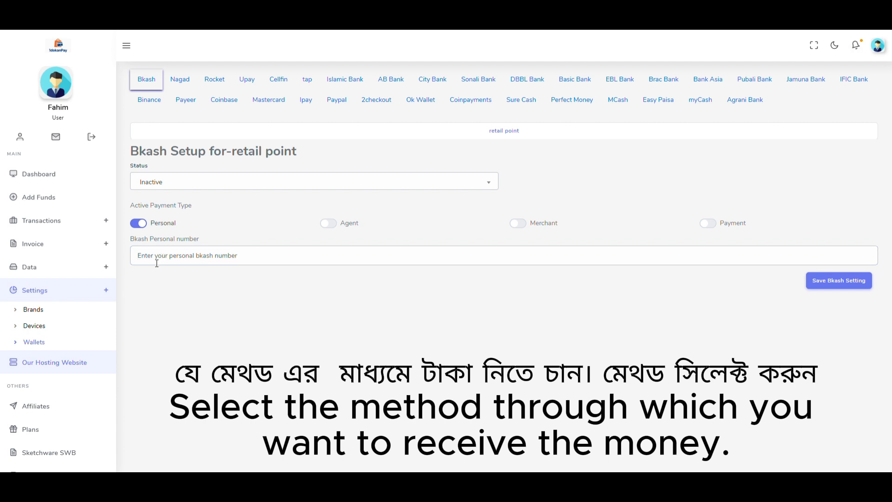
{"action": "left_click", "coordinate": [157, 261]}
{"action": "left_click", "coordinate": [199, 277]}
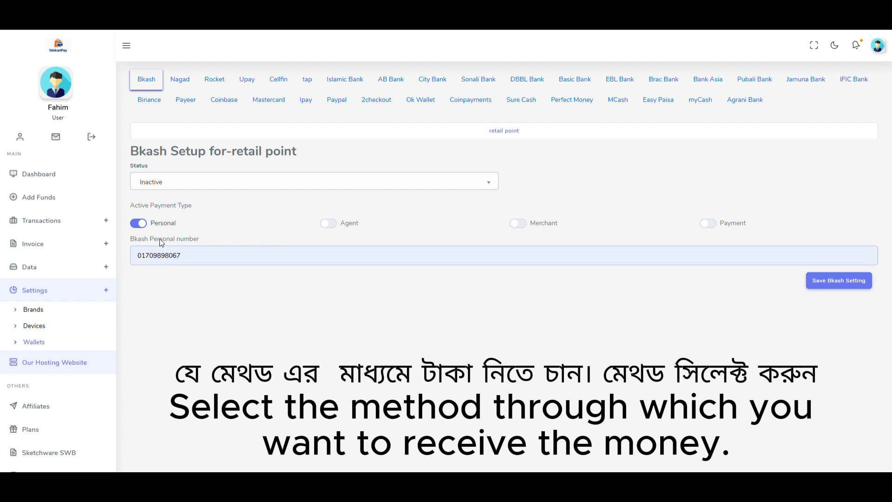
{"action": "left_click", "coordinate": [809, 279]}
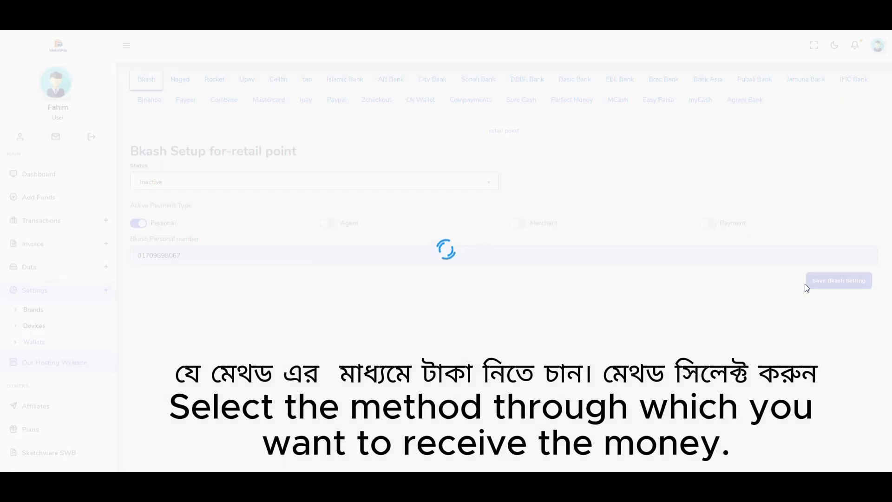
Toggle the Merchant type and its Payment option on, then back off
{"action": "left_click", "coordinate": [328, 223]}
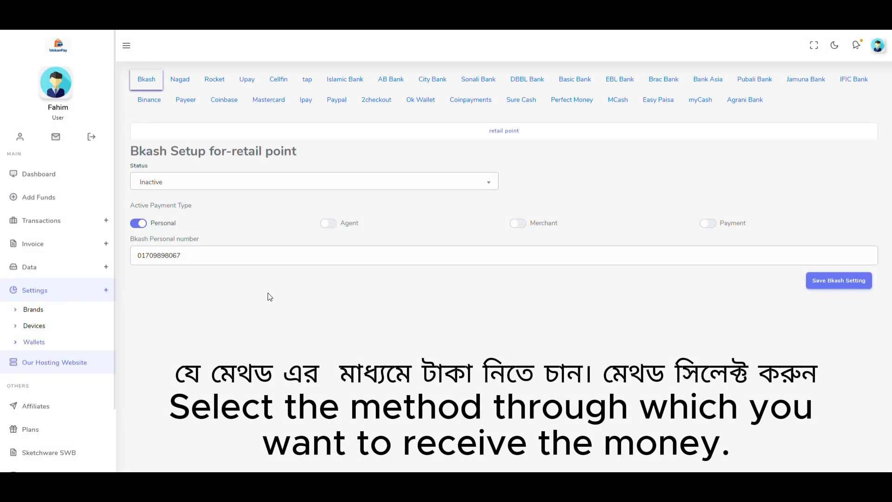
{"action": "left_click", "coordinate": [517, 224]}
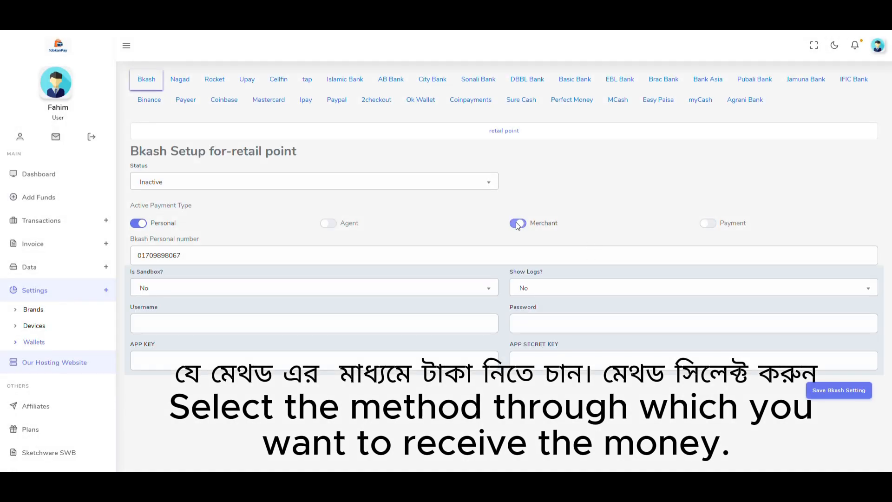
{"action": "left_click", "coordinate": [709, 224]}
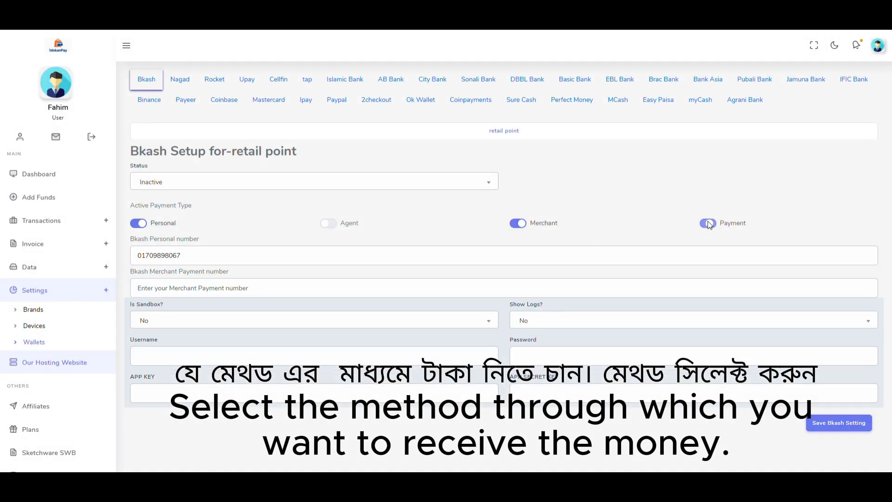
{"action": "left_click", "coordinate": [709, 223]}
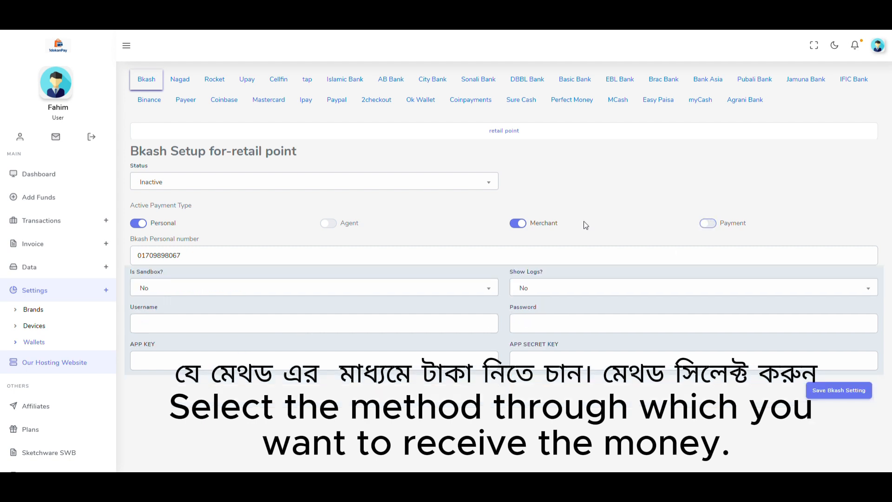
{"action": "left_click", "coordinate": [519, 223]}
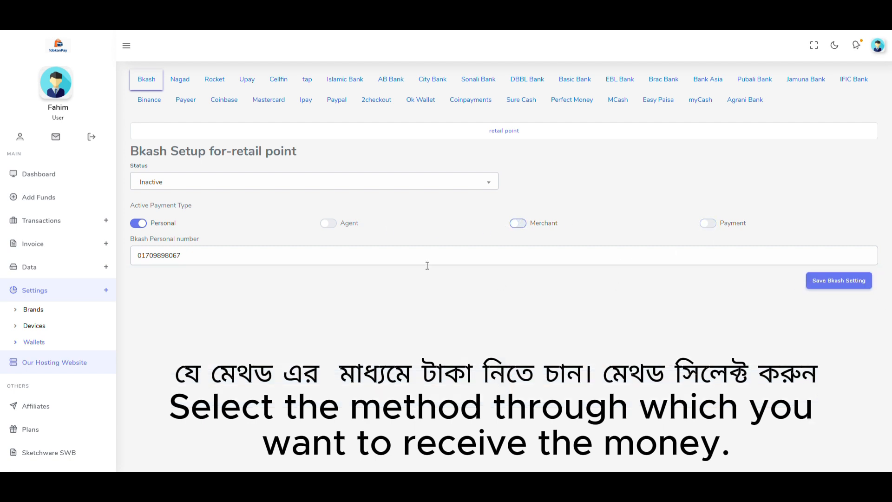
Open Transactions > Transactions and scroll the empty list
{"action": "left_click", "coordinate": [41, 228]}
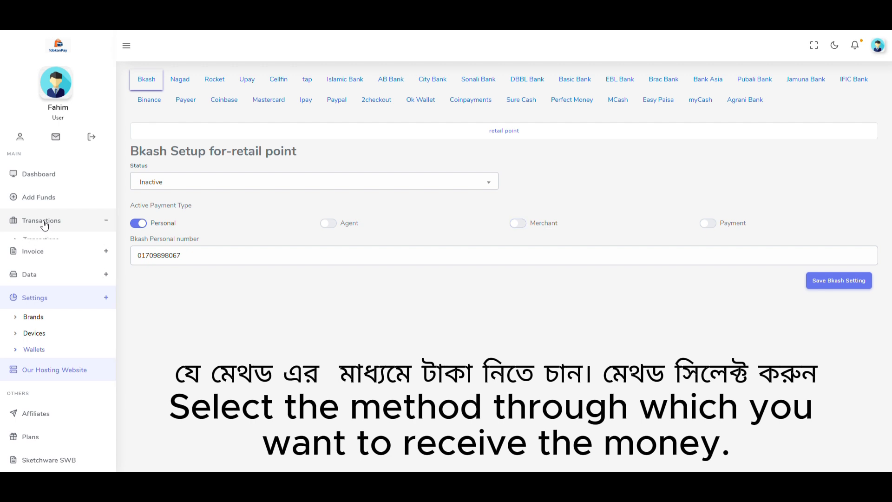
{"action": "left_click", "coordinate": [45, 242]}
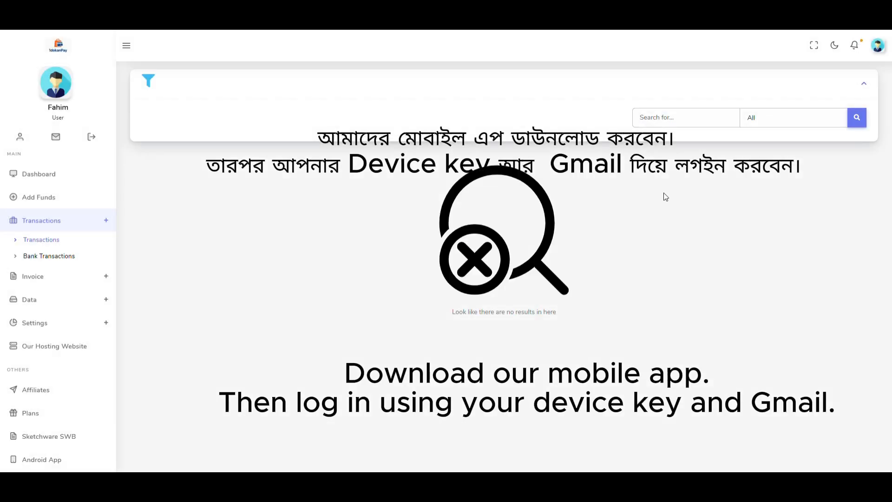
{"action": "scroll", "coordinate": [55, 297], "scroll_direction": "down", "scroll_amount": 2}
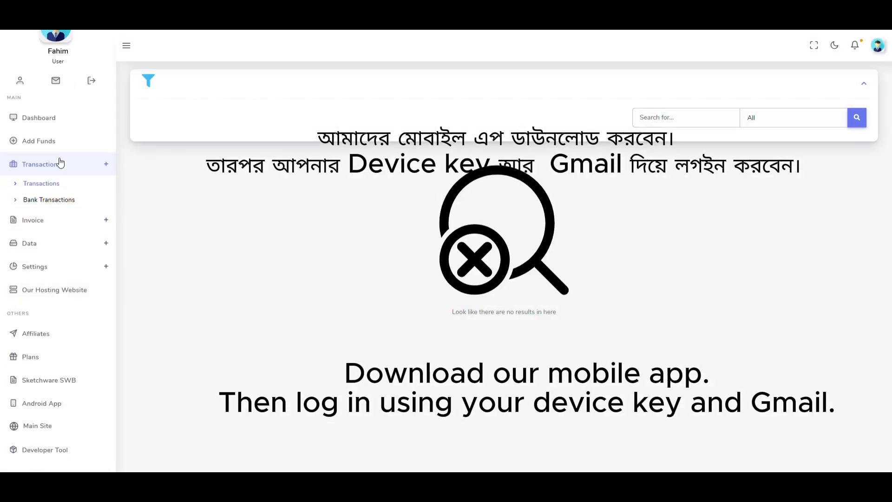
{"action": "scroll", "coordinate": [60, 163], "scroll_direction": "up", "scroll_amount": 2}
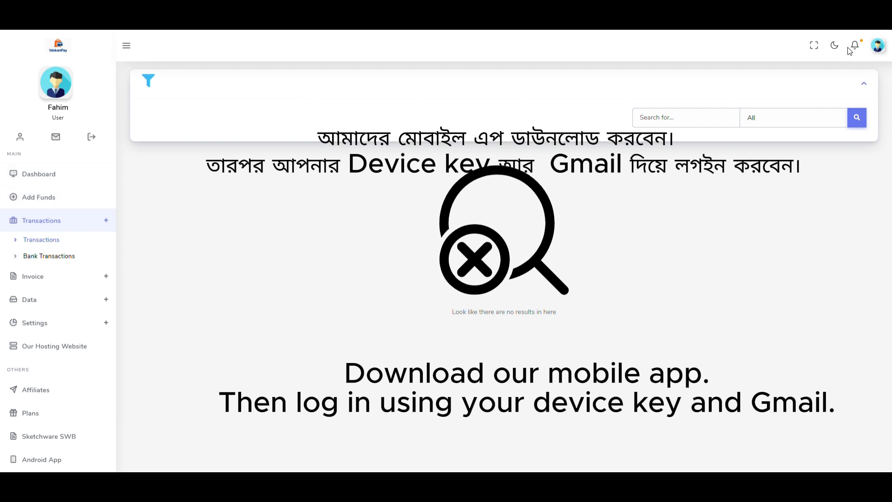
{"action": "scroll", "coordinate": [56, 277], "scroll_direction": "down", "scroll_amount": 2}
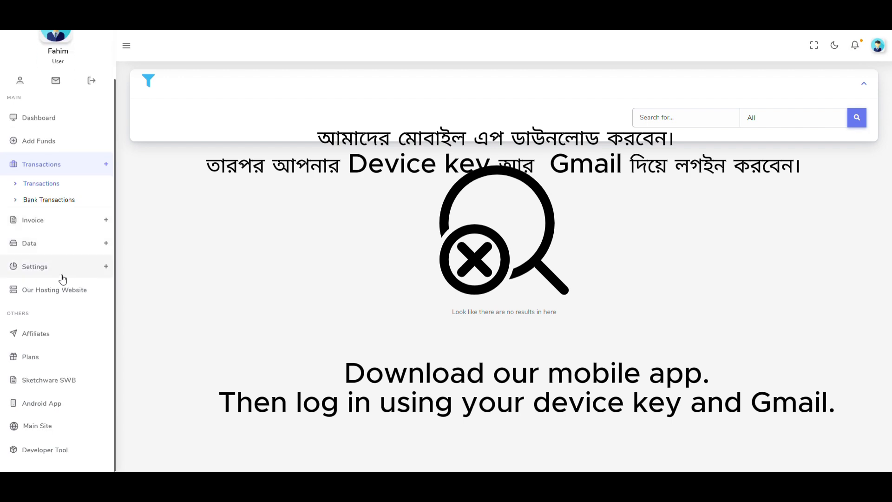